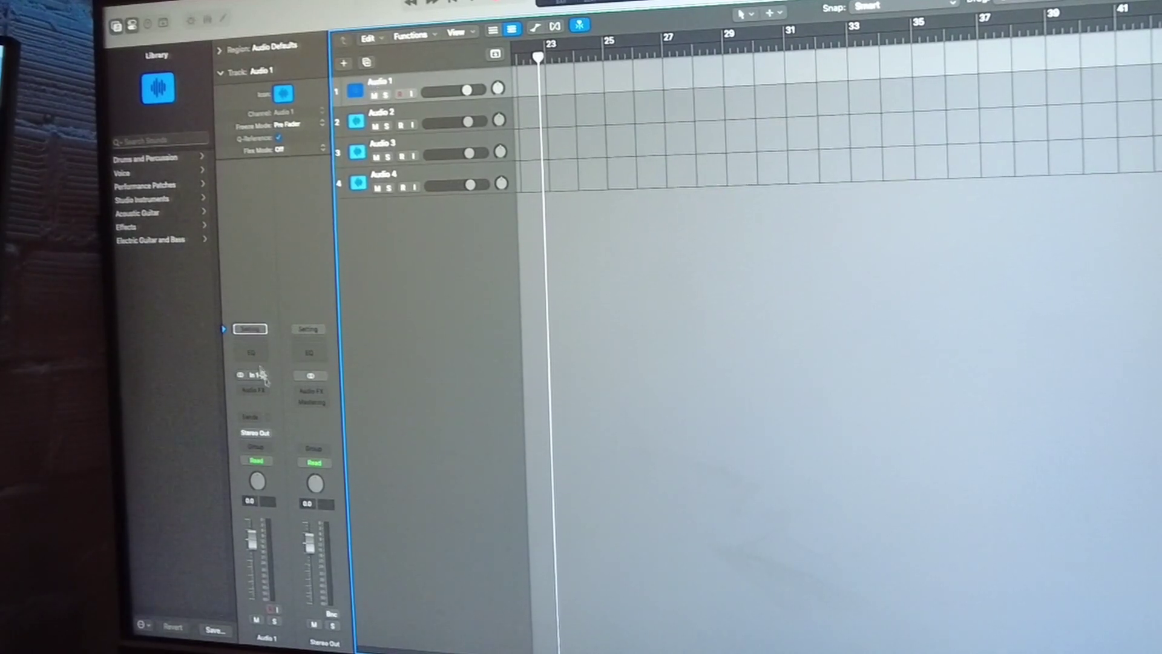
- Name the four audio tracks 1/2, 3/4, 5/6 and 7/8 in turn
{"action": "key", "text": "shift+Return"}
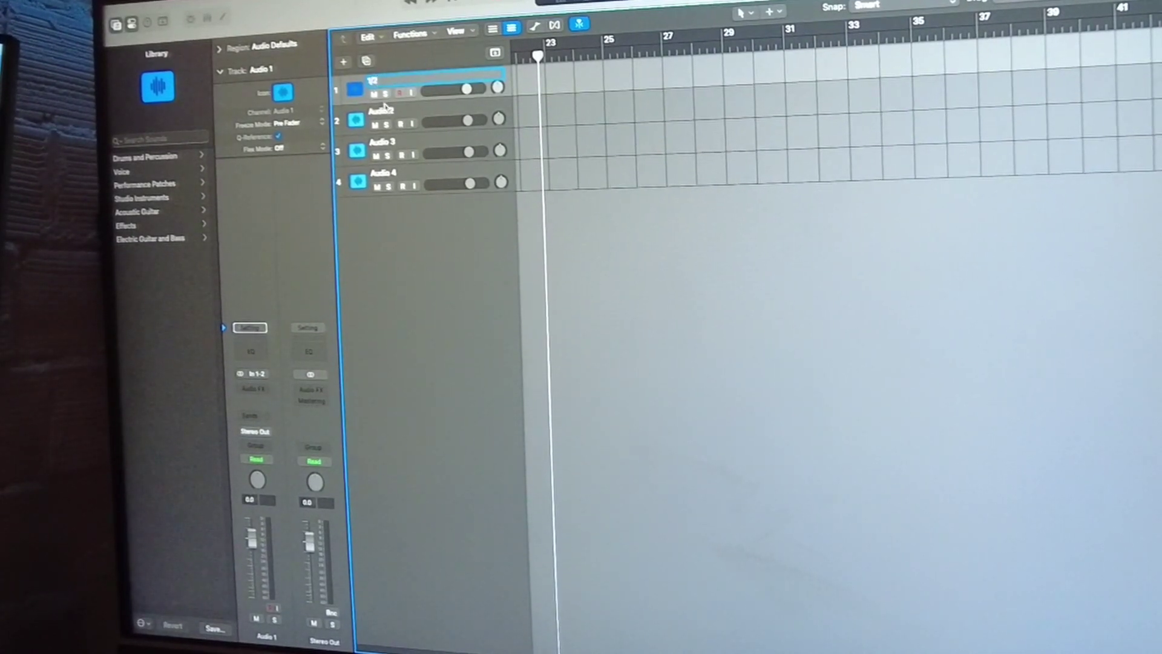
{"action": "key", "text": "Tab"}
{"action": "type", "text": "3/4"}
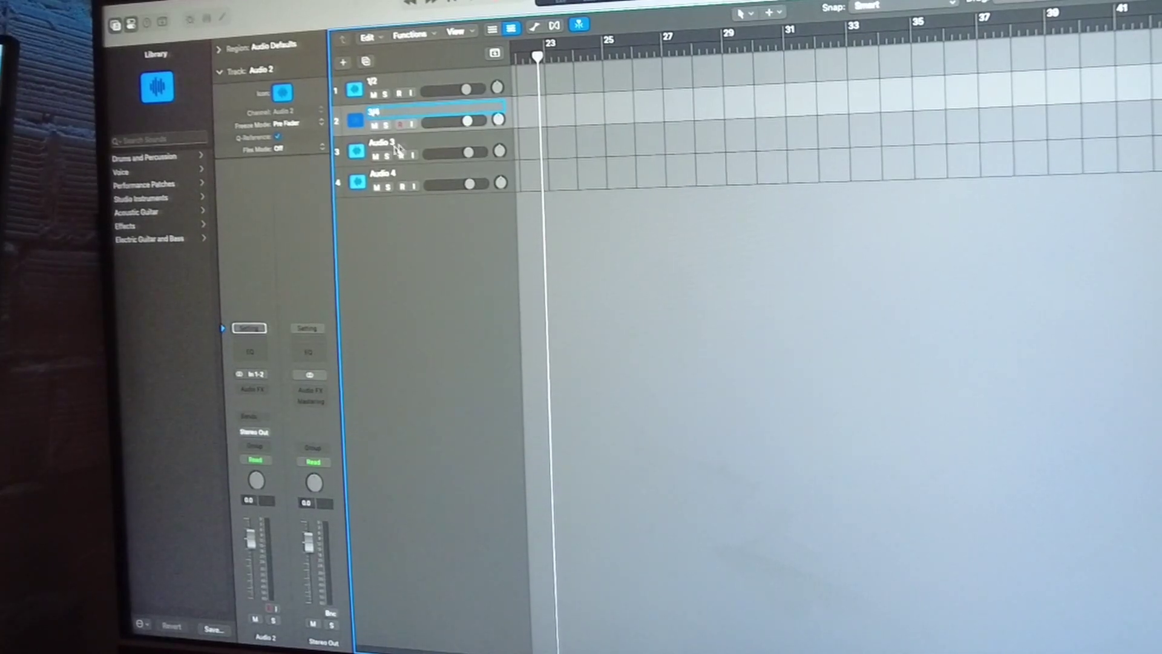
{"action": "key", "text": "Tab"}
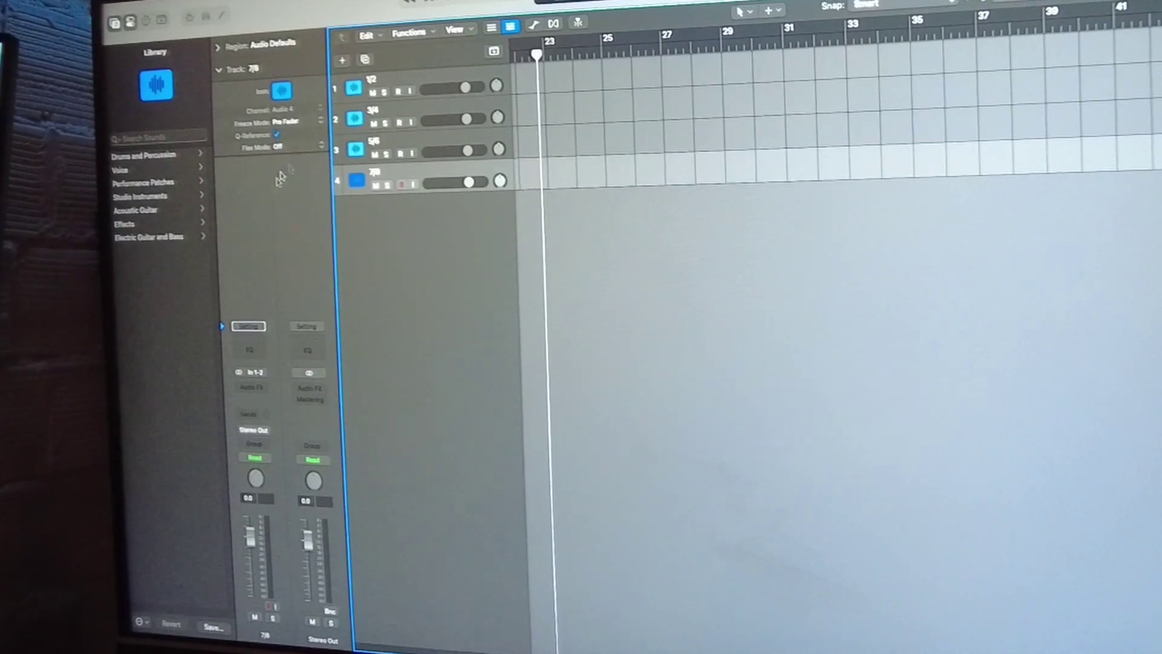
- Set track 3/4 to record from Input 3-4
{"action": "left_click", "coordinate": [393, 111]}
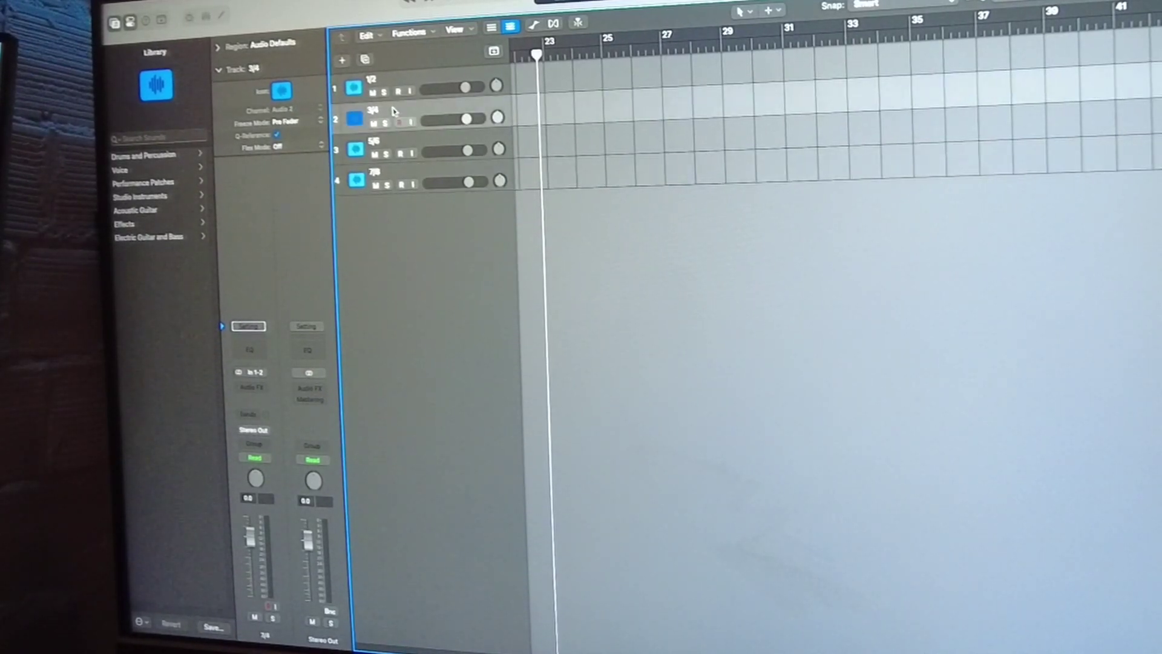
{"action": "left_click", "coordinate": [259, 374]}
{"action": "mouse_move", "coordinate": [299, 432]}
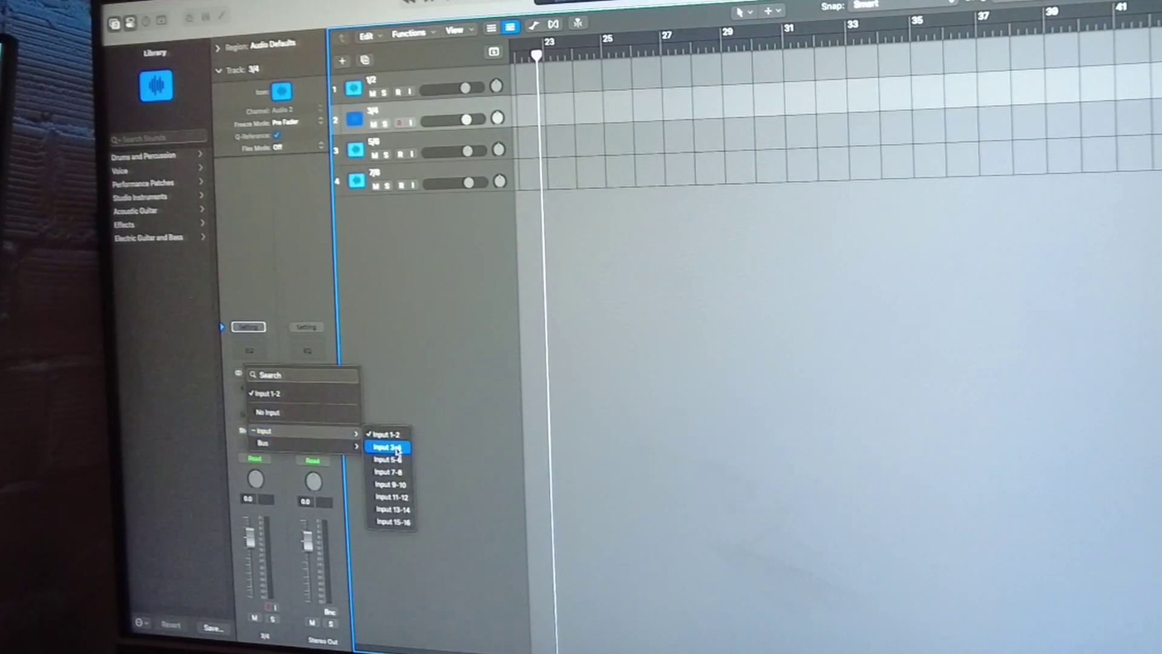
{"action": "left_click", "coordinate": [388, 448]}
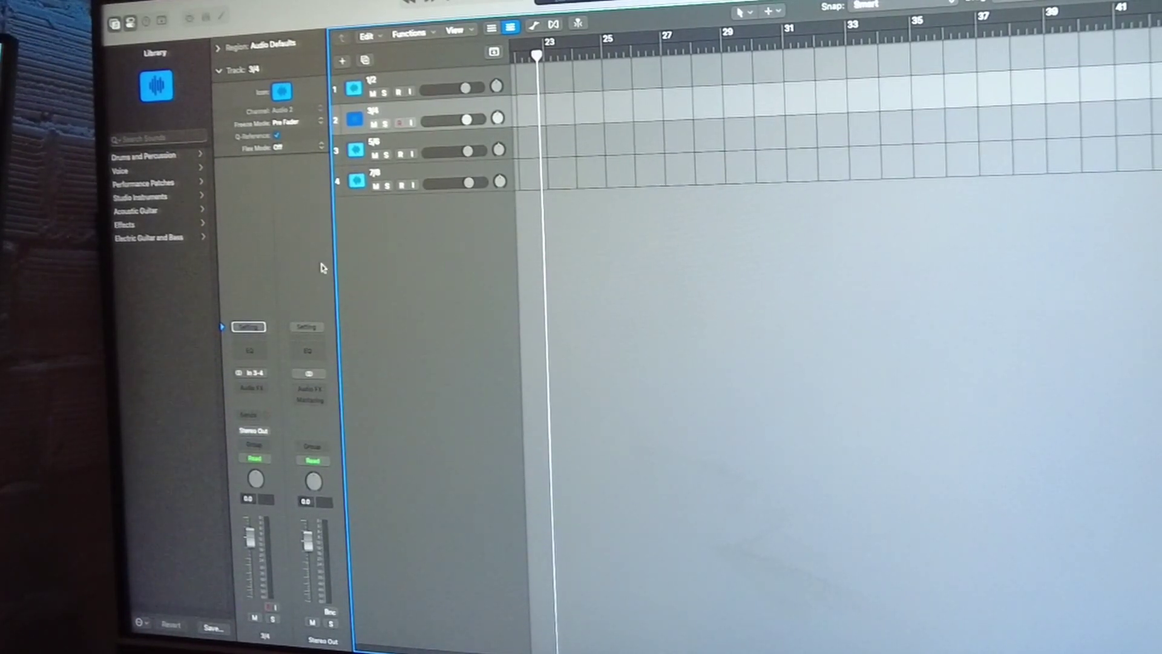
- Set track 5/6 to record from Input 5-6
{"action": "left_click", "coordinate": [382, 144]}
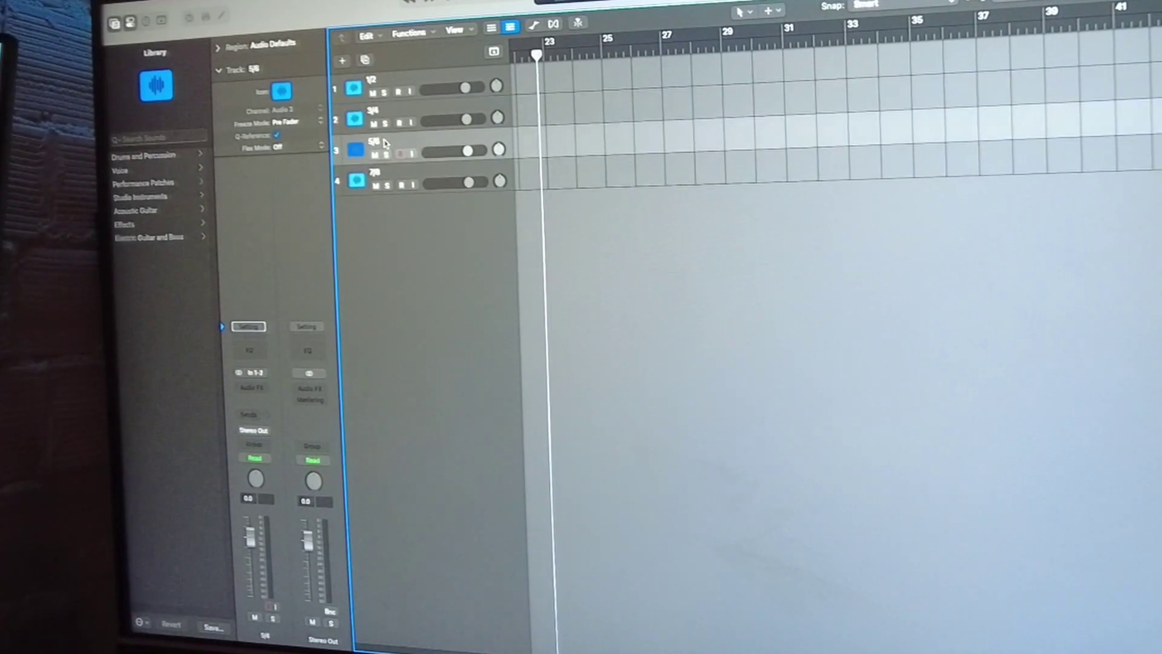
{"action": "left_click", "coordinate": [258, 375]}
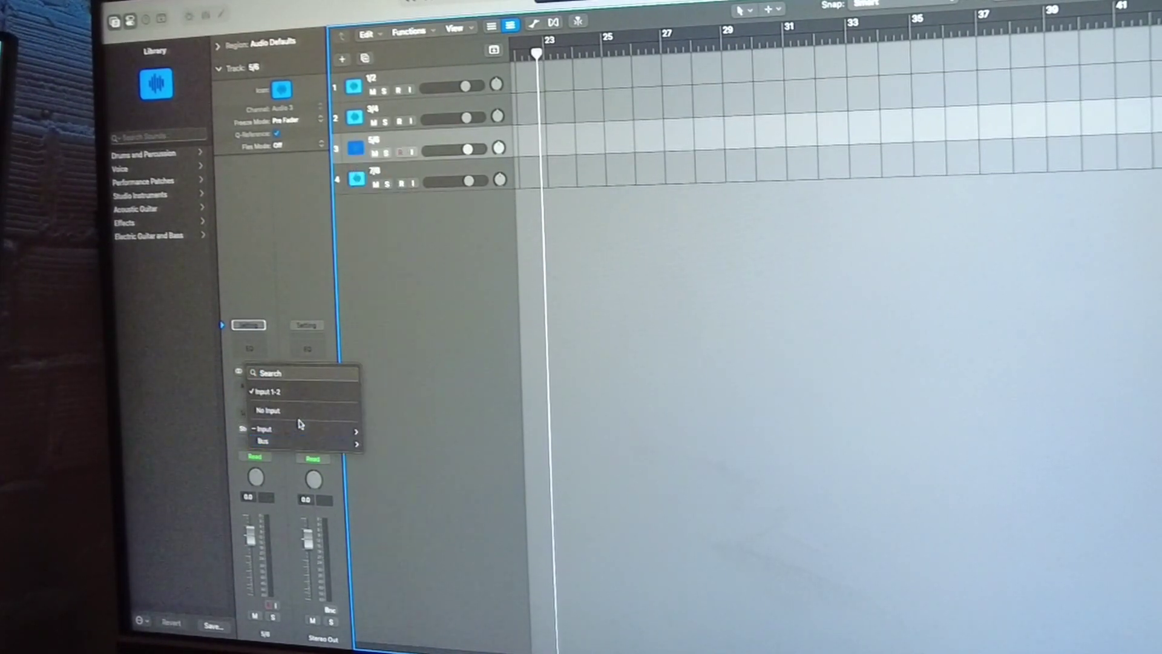
{"action": "mouse_move", "coordinate": [264, 428]}
{"action": "left_click", "coordinate": [386, 459]}
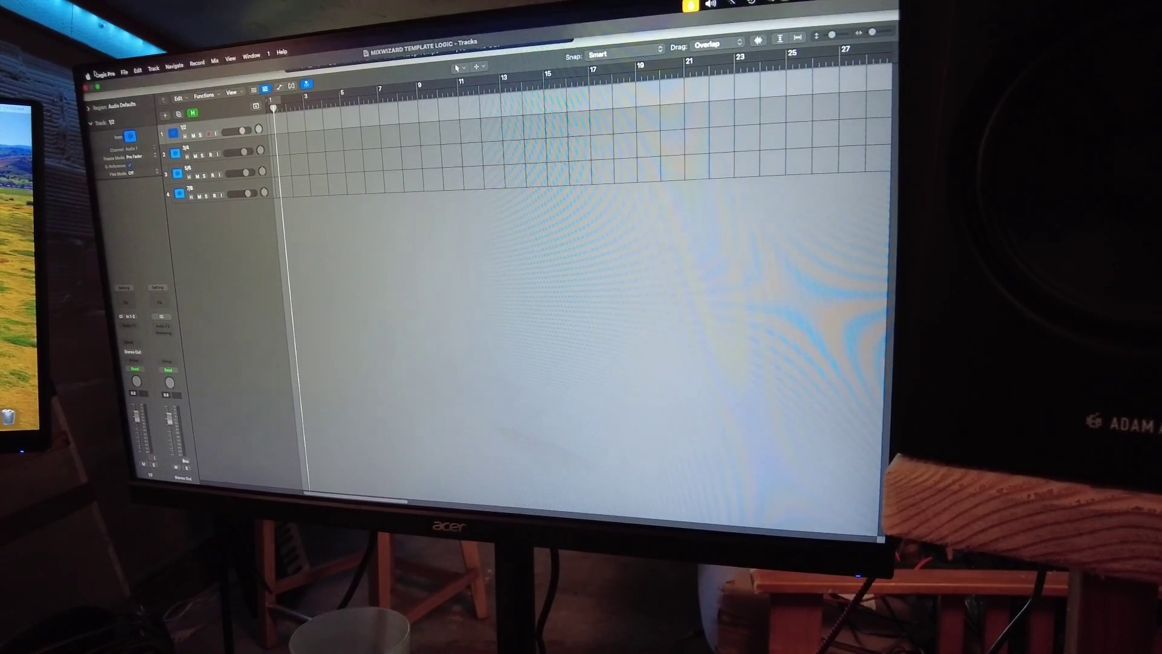
- Open the MIDI page of Logic Pro's Settings to show the MIDI Sync options
{"action": "left_click", "coordinate": [104, 73]}
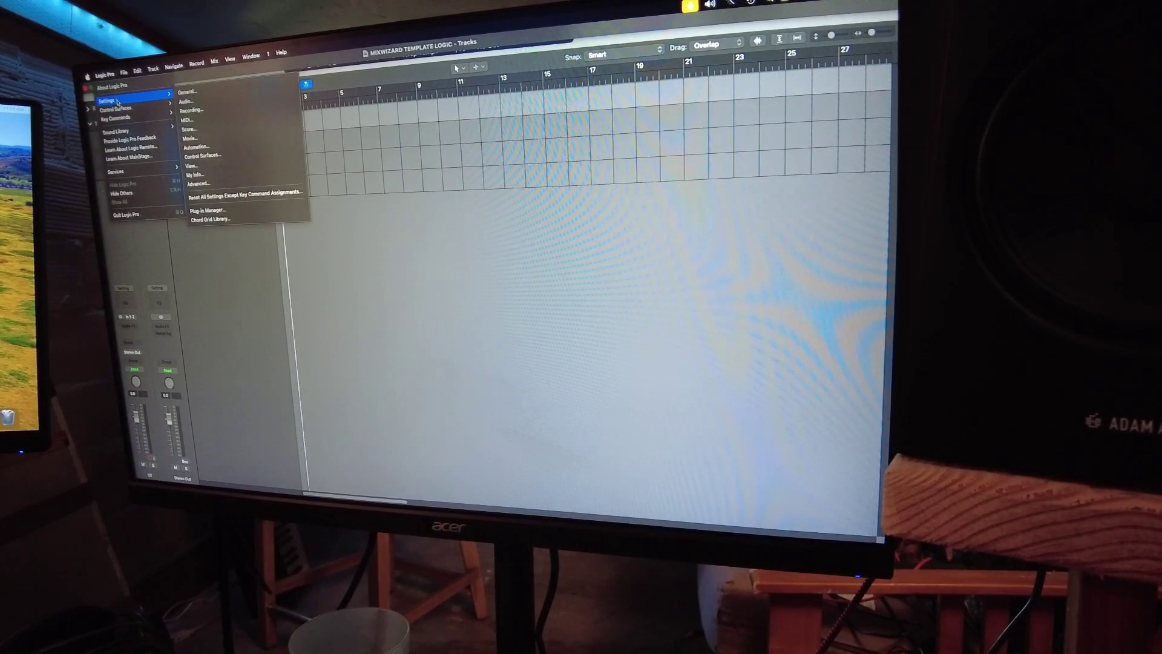
{"action": "mouse_move", "coordinate": [128, 100]}
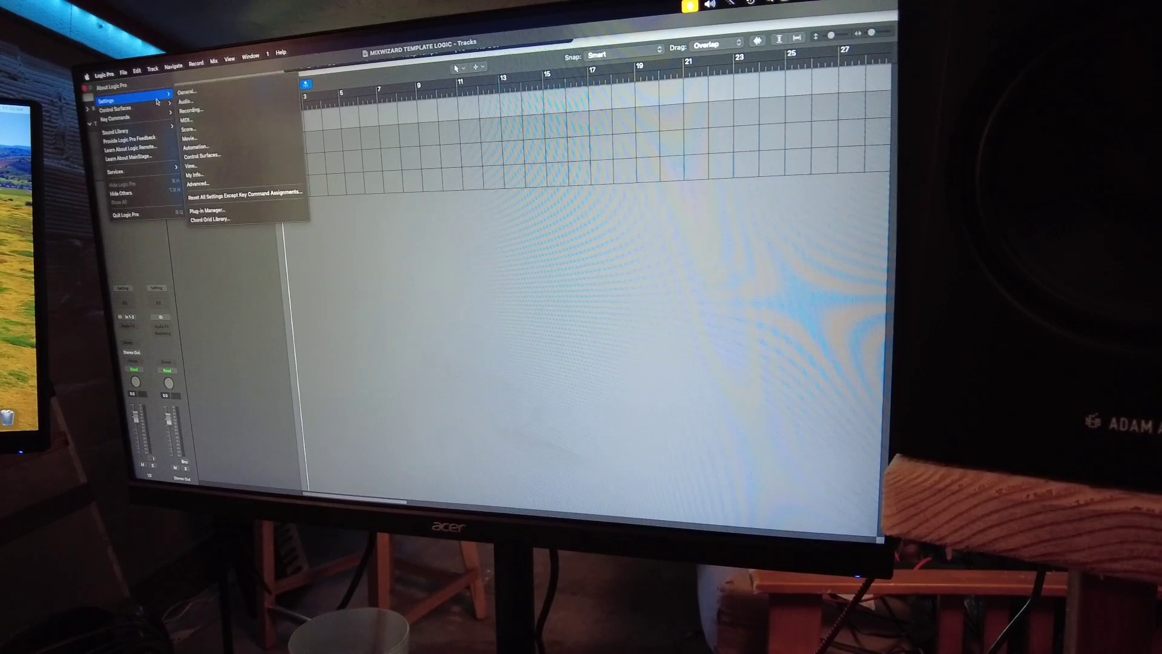
{"action": "left_click", "coordinate": [197, 120]}
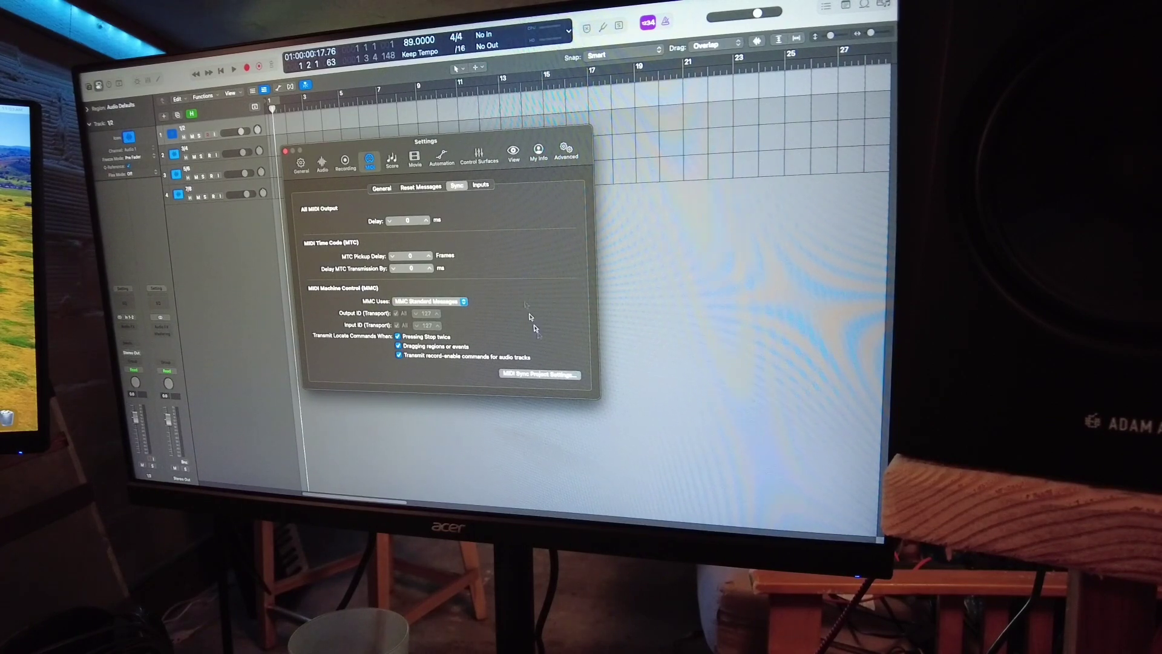
- Send MIDI clock to all destinations, then close the Synchronization and Settings windows
{"action": "left_click", "coordinate": [541, 376]}
{"action": "left_click", "coordinate": [473, 208]}
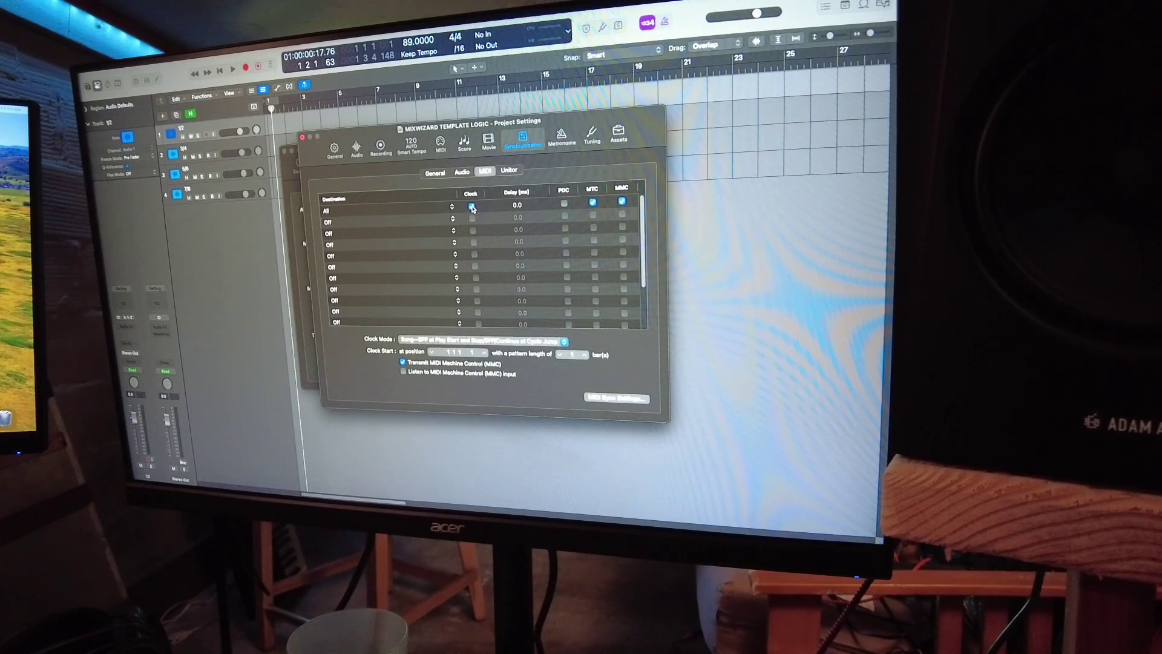
{"action": "left_click", "coordinate": [305, 138]}
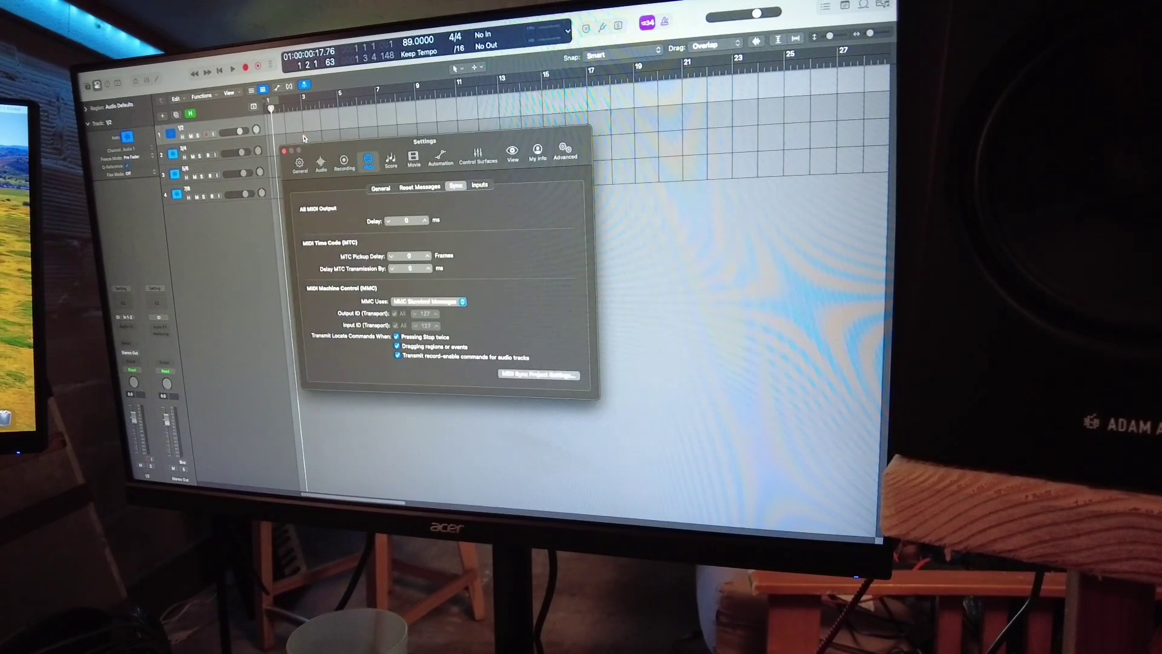
{"action": "left_click", "coordinate": [284, 152]}
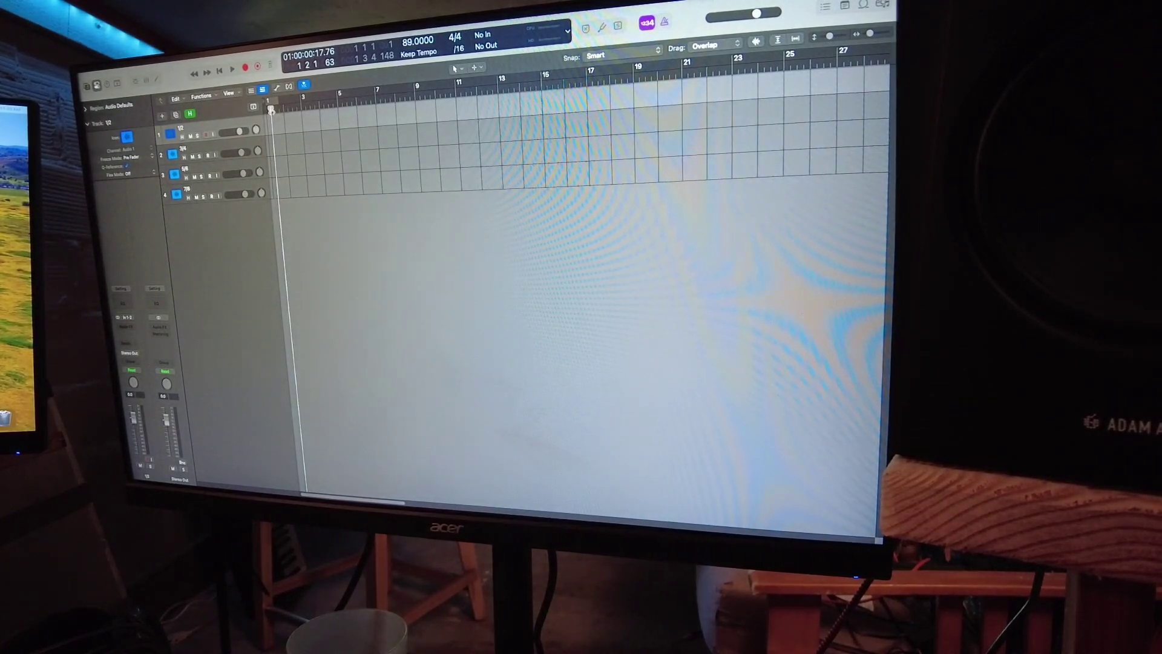
- Start playback of the empty project with its five audio tracks
{"action": "key", "text": "space"}
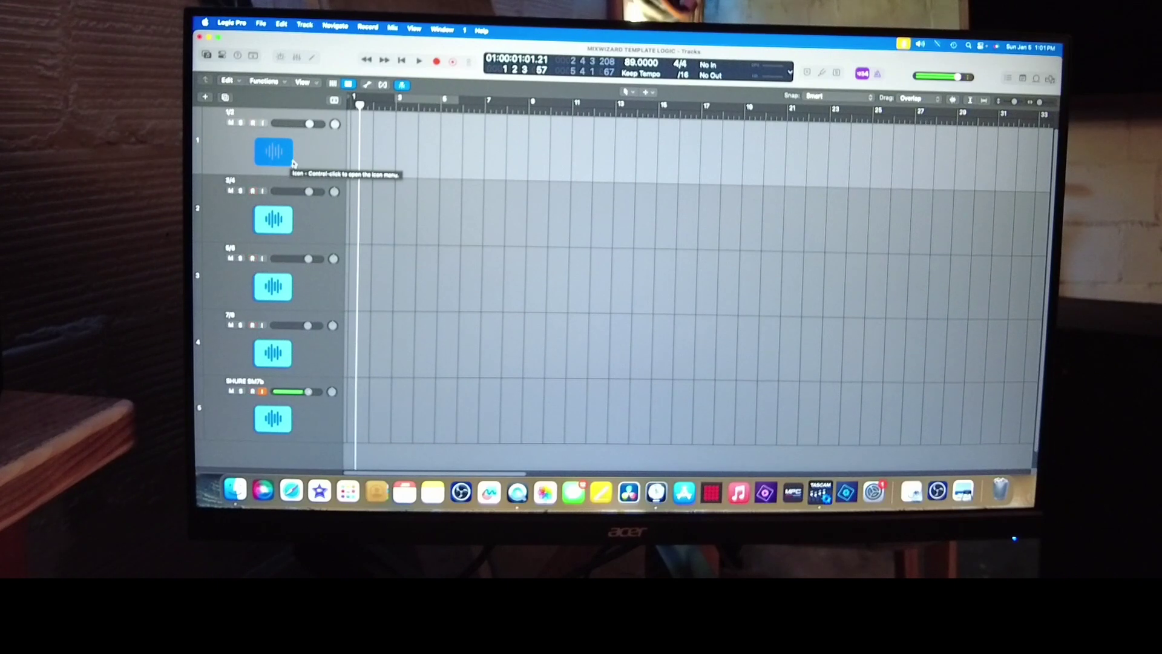
- Restart the transport to capture about eight bars on all five tracks
{"action": "key", "text": "space"}
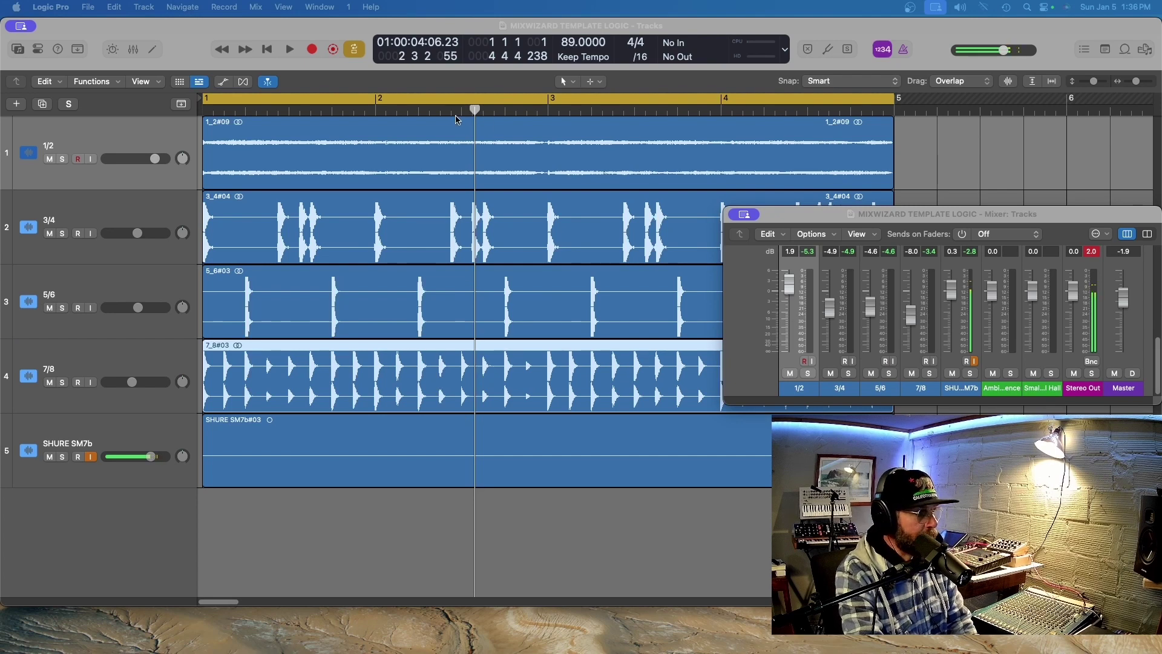
- Play the takes from near the start, mixer moved below the tracks, then enlarge track heights
{"action": "left_click_drag", "start_coordinate": [474, 111], "coordinate": [205, 111]}
{"action": "key", "text": "x"}
{"action": "key", "text": "space"}
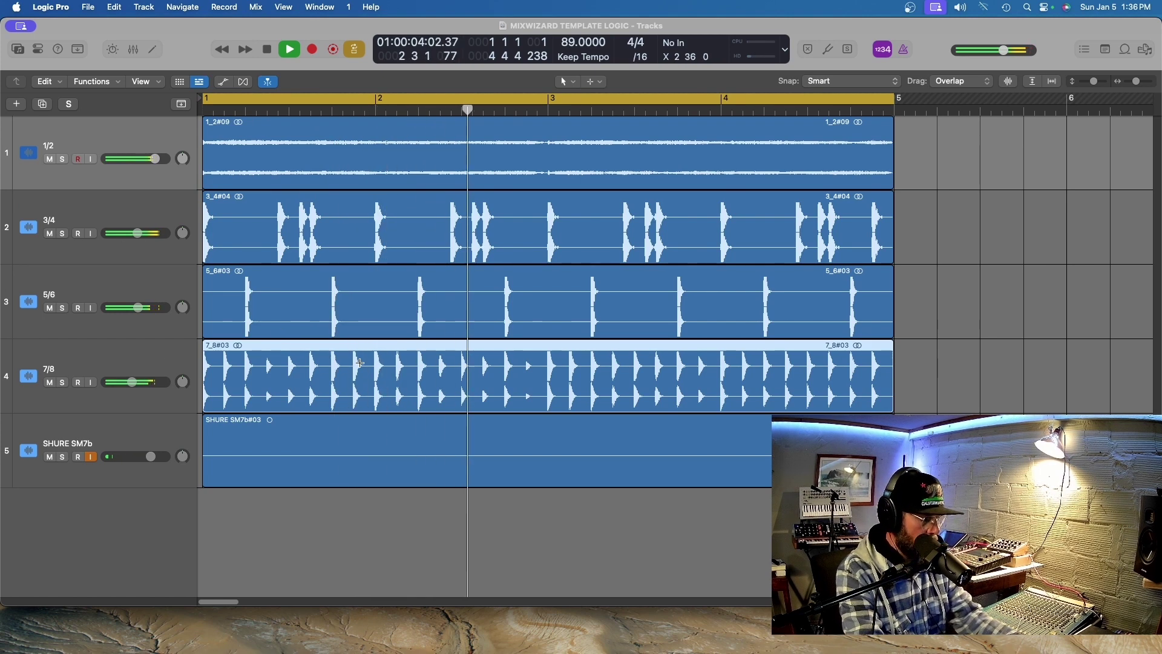
{"action": "key", "text": "x"}
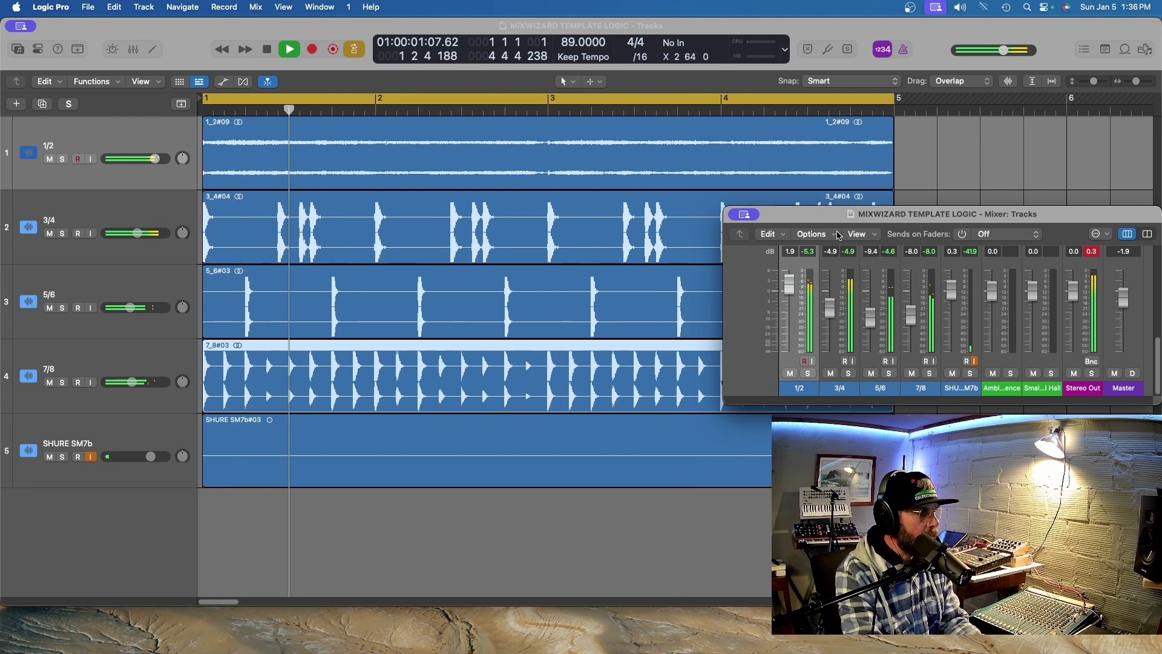
{"action": "mouse_move", "coordinate": [809, 216]}
{"action": "left_mouse_down"}
{"action": "mouse_move", "coordinate": [705, 352]}
{"action": "mouse_move", "coordinate": [810, 218]}
{"action": "left_mouse_up"}
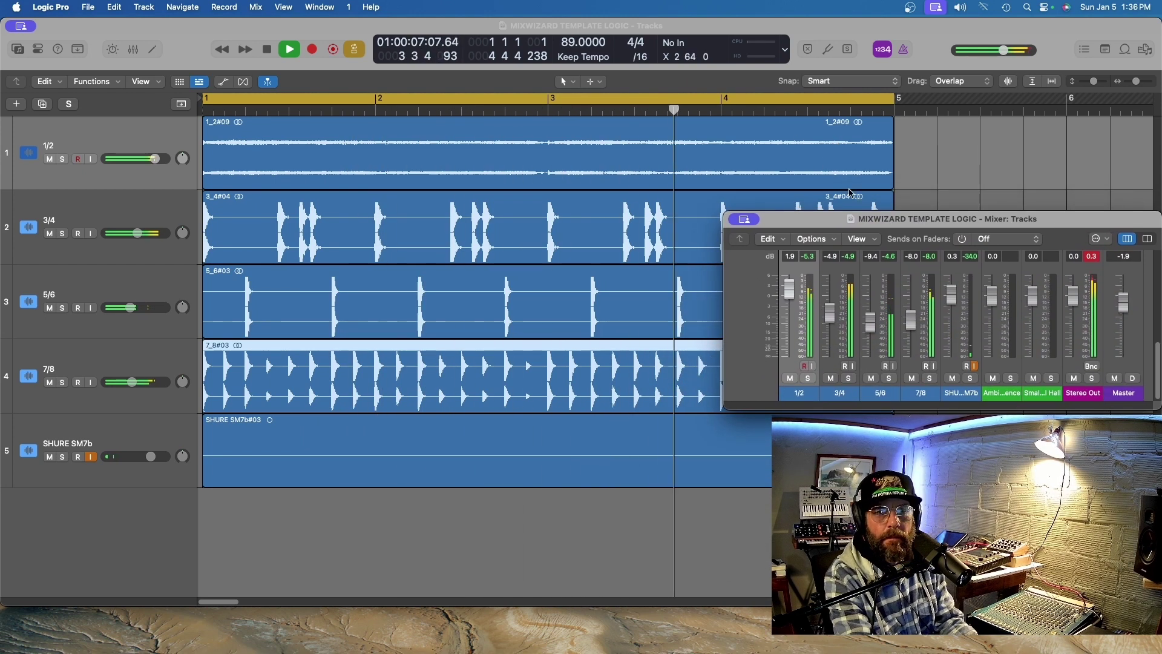
{"action": "mouse_move", "coordinate": [915, 225]}
{"action": "left_mouse_down"}
{"action": "mouse_move", "coordinate": [513, 458]}
{"action": "mouse_move", "coordinate": [517, 449]}
{"action": "left_mouse_up"}
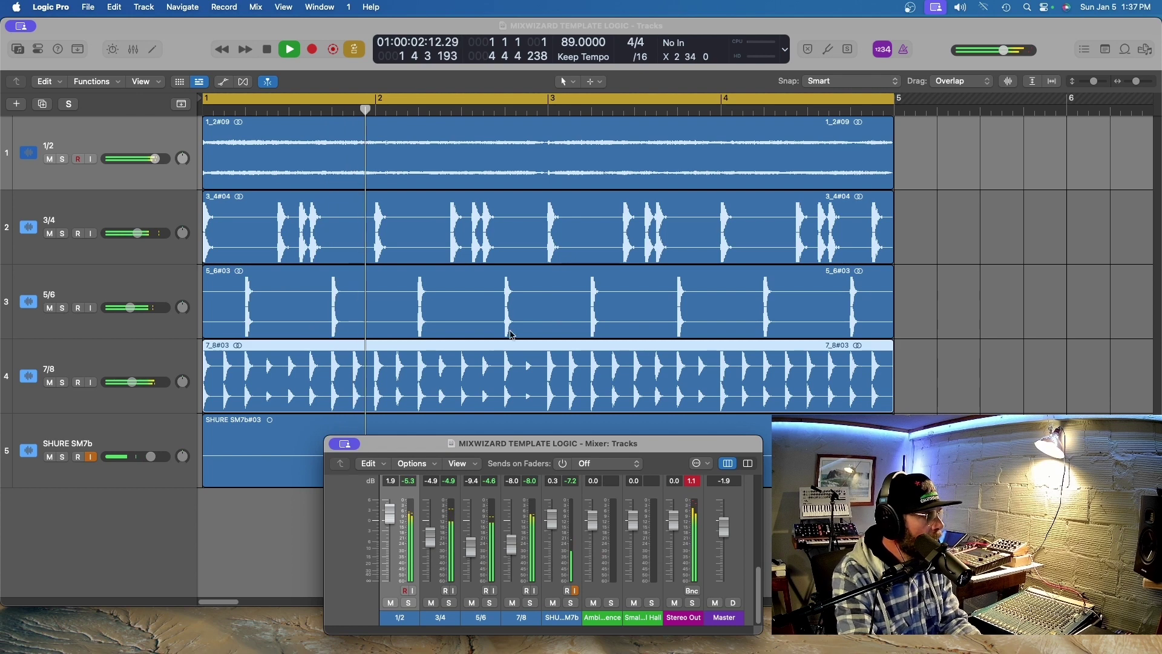
{"action": "key", "text": "space"}
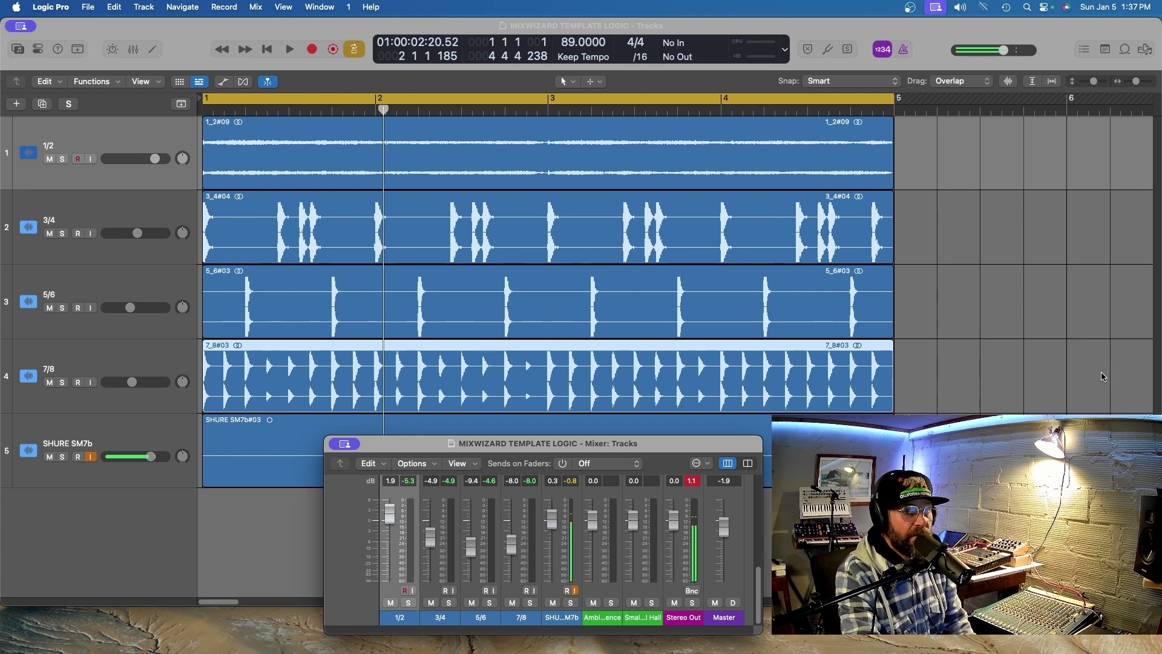
{"action": "left_click_drag", "start_coordinate": [1096, 82], "coordinate": [1099, 85]}
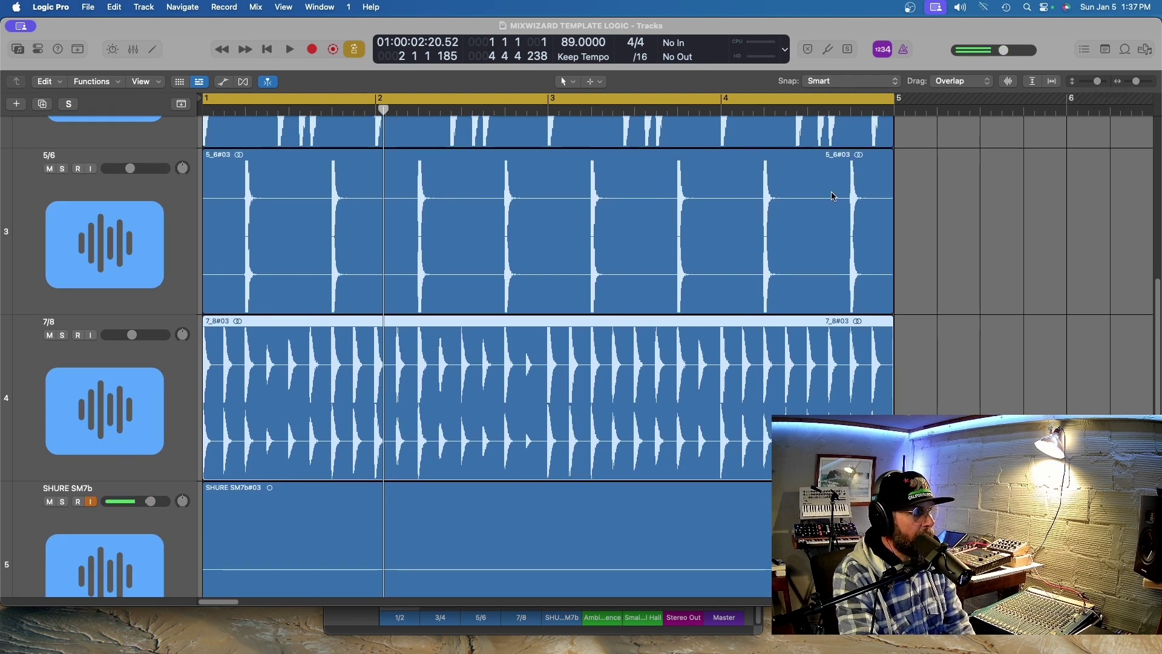
{"action": "scroll", "coordinate": [843, 214], "scroll_direction": "up", "scroll_amount": 6}
{"action": "scroll", "coordinate": [867, 238], "scroll_direction": "down", "scroll_amount": 2}
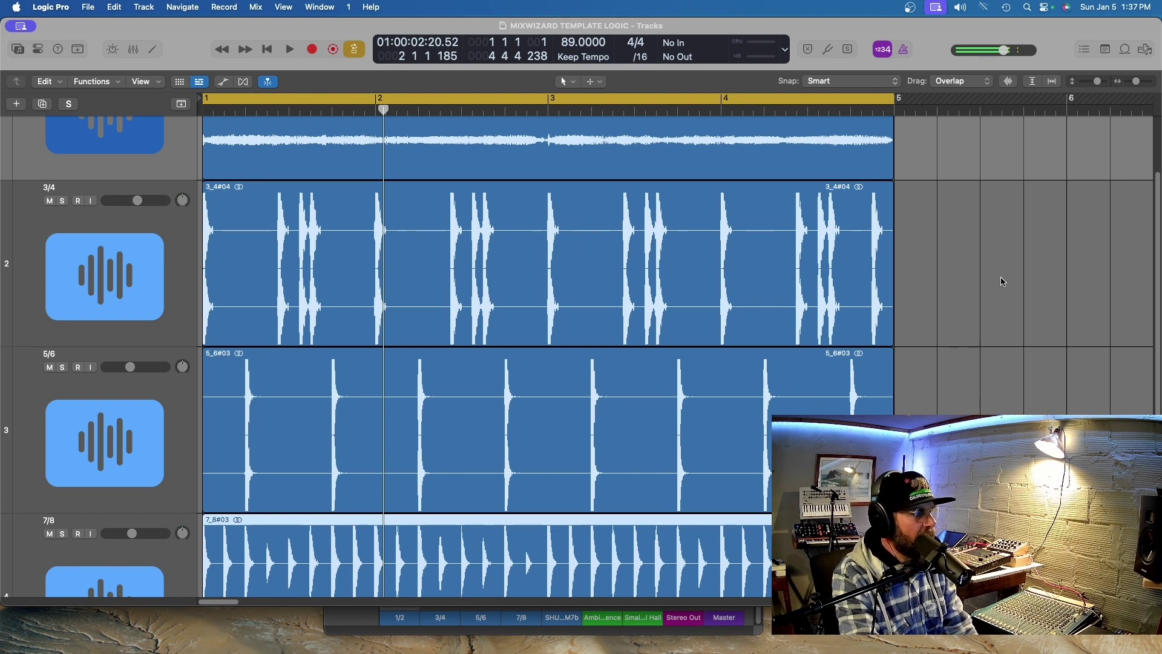
- Nudge the playhead slightly later in the ruler near the project start
{"action": "left_click_drag", "start_coordinate": [383, 107], "coordinate": [386, 107]}
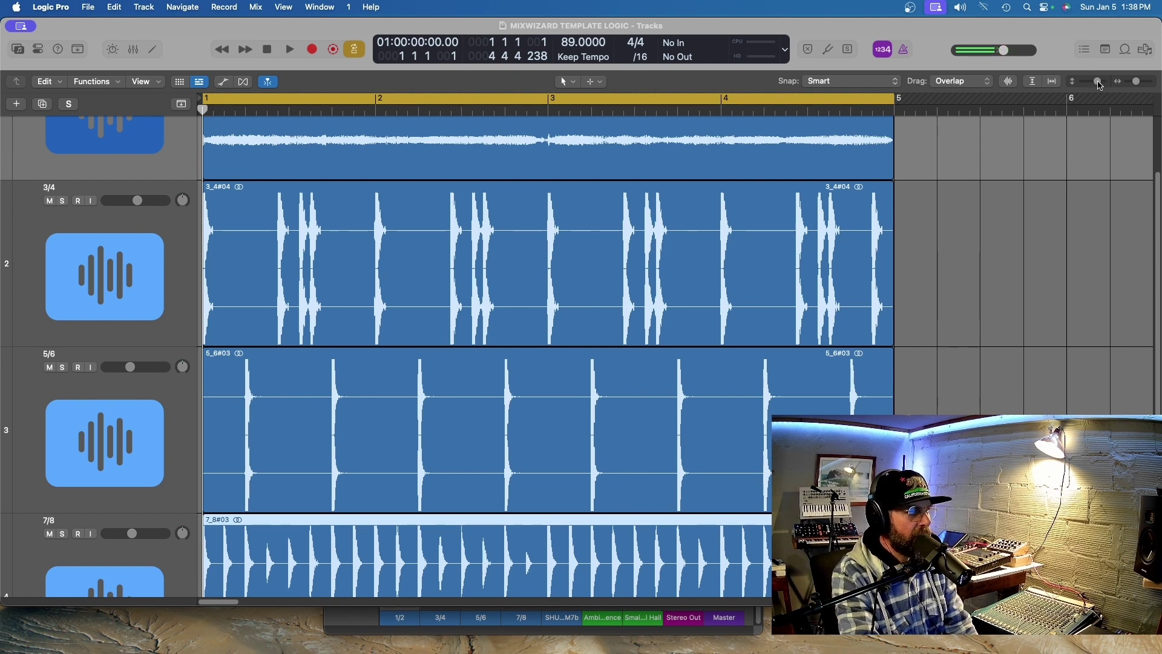
- Drag the zoom slider to magnify the first beat across all five tracks
{"action": "mouse_move", "coordinate": [1098, 82]}
{"action": "left_mouse_down"}
{"action": "mouse_move", "coordinate": [1154, 84]}
{"action": "mouse_move", "coordinate": [1144, 81]}
{"action": "left_mouse_up"}
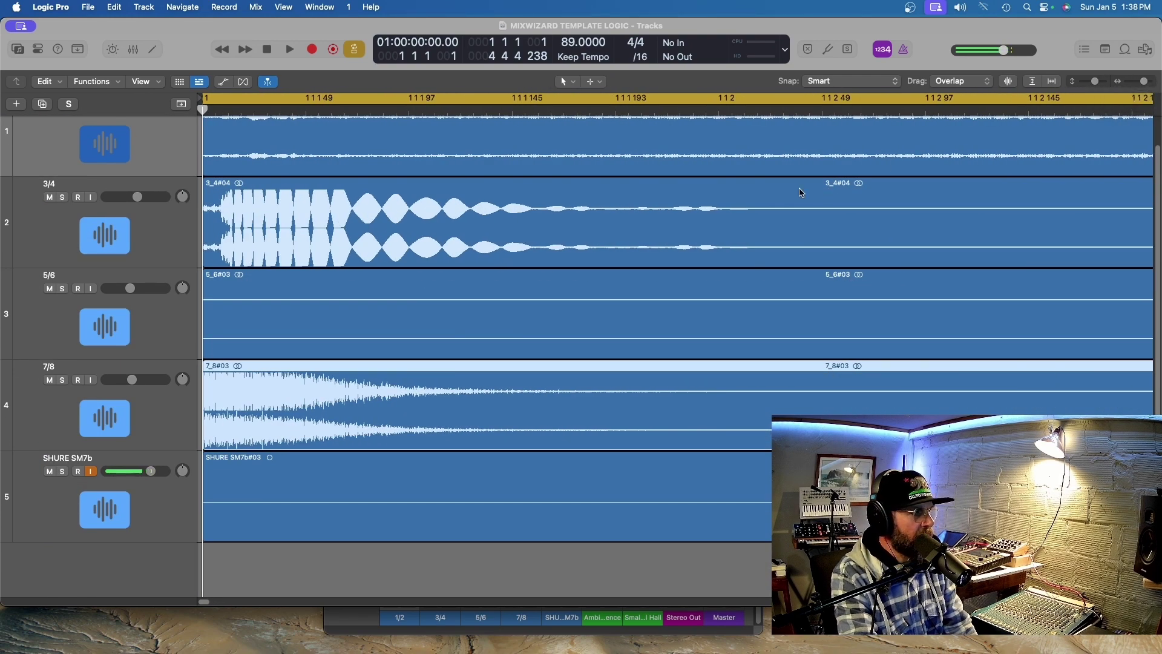